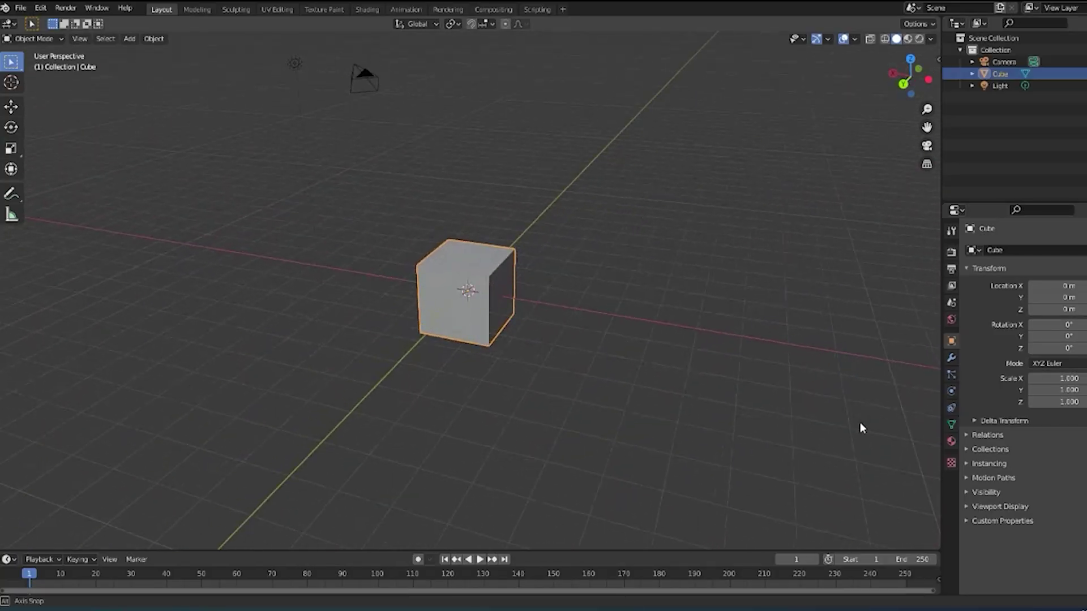
{"action": "scroll", "coordinate": [607, 433], "scroll_direction": "down", "scroll_amount": 3}
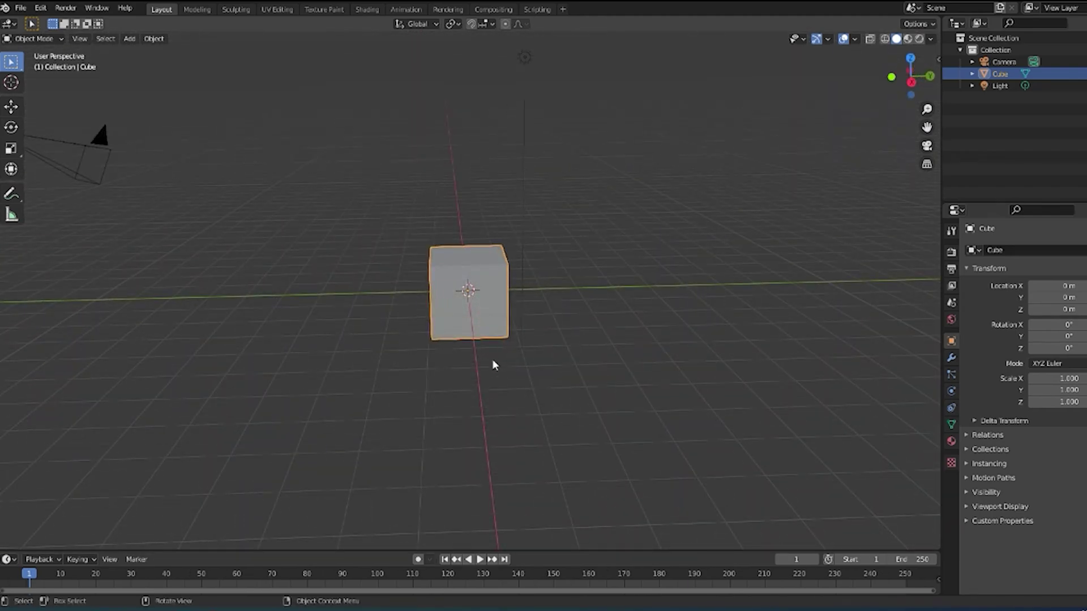
{"action": "key", "text": "n"}
{"action": "left_click", "coordinate": [468, 299]}
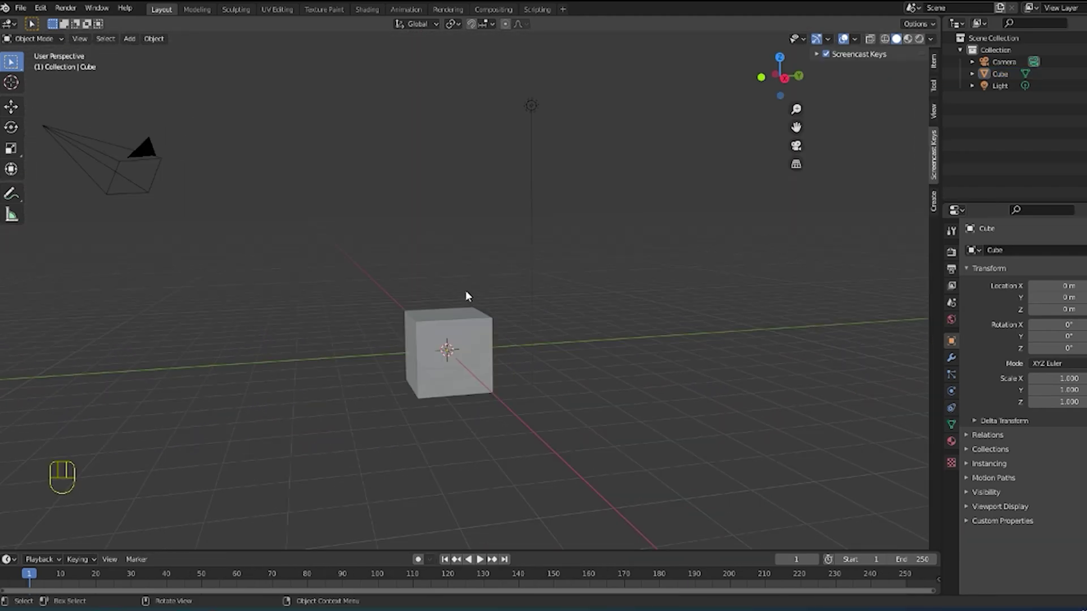
{"action": "key", "text": "n"}
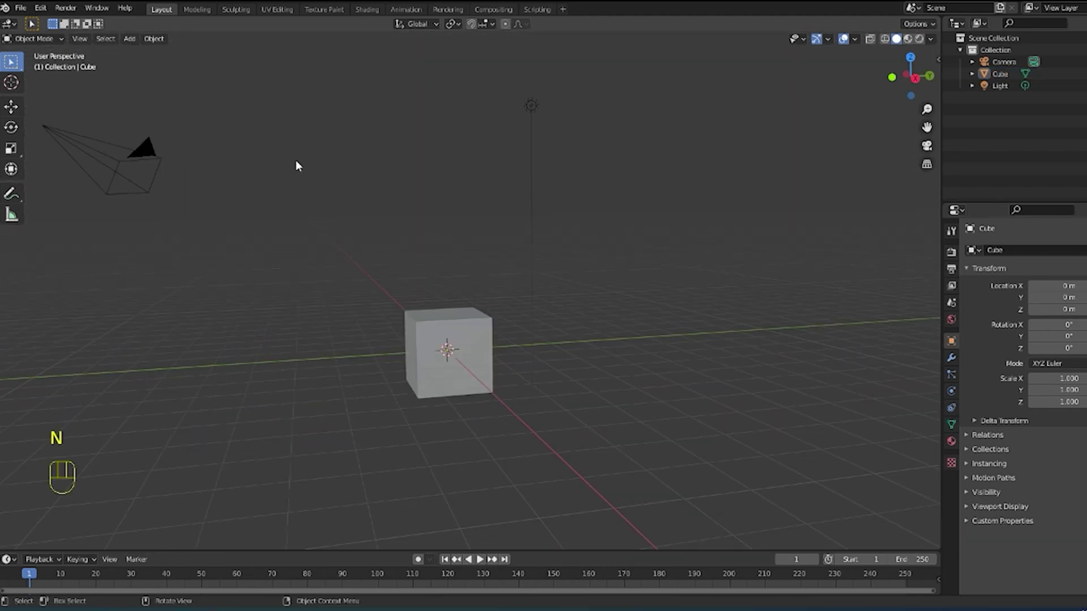
Step: Search the add-on preferences for "dynam" and enable the Lighting: Dynamic Sky add-on
{"action": "left_click", "coordinate": [40, 8]}
{"action": "left_click", "coordinate": [84, 179]}
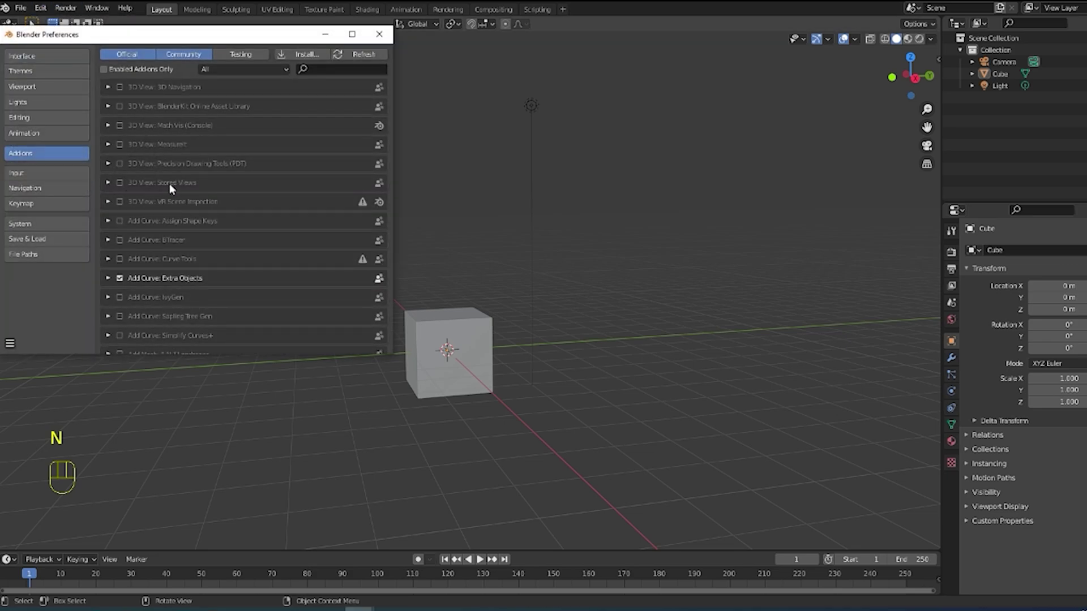
{"action": "left_click", "coordinate": [45, 133]}
{"action": "left_click", "coordinate": [72, 152]}
{"action": "left_click", "coordinate": [317, 69]}
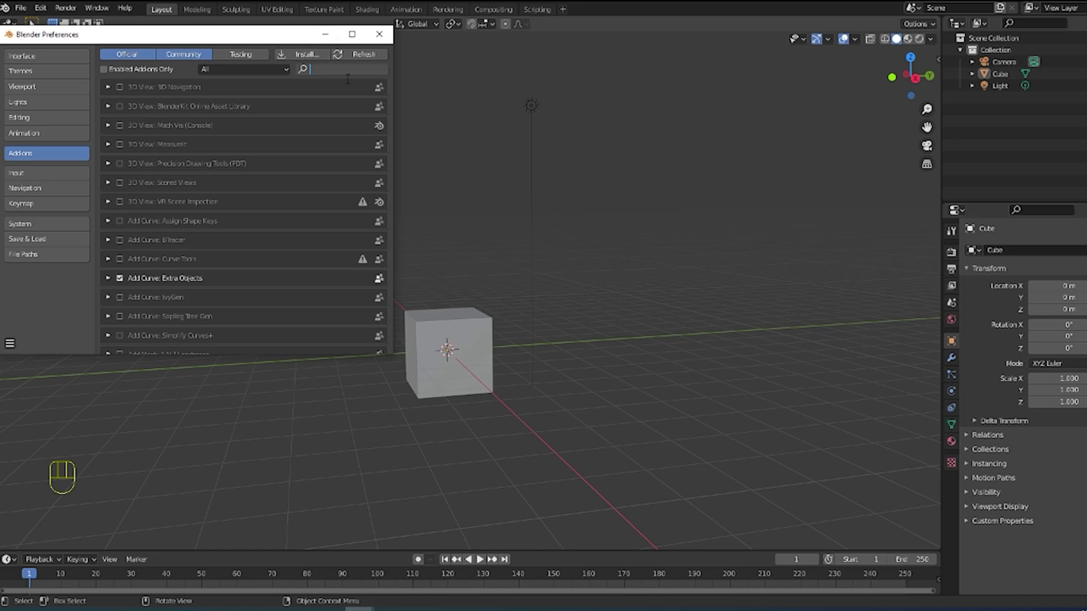
{"action": "type", "text": "dy"}
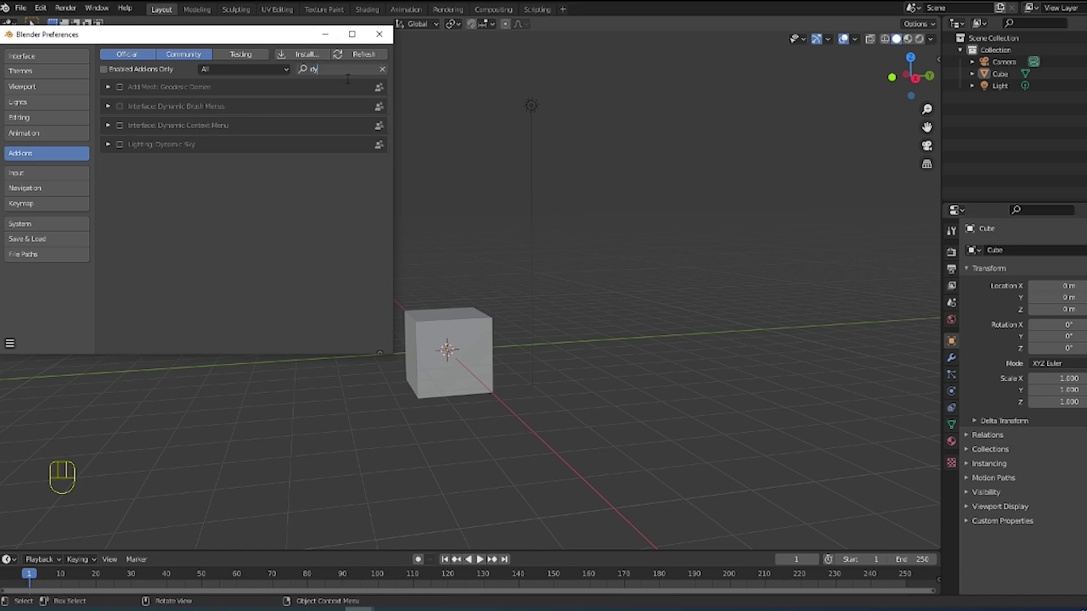
{"action": "type", "text": "n"}
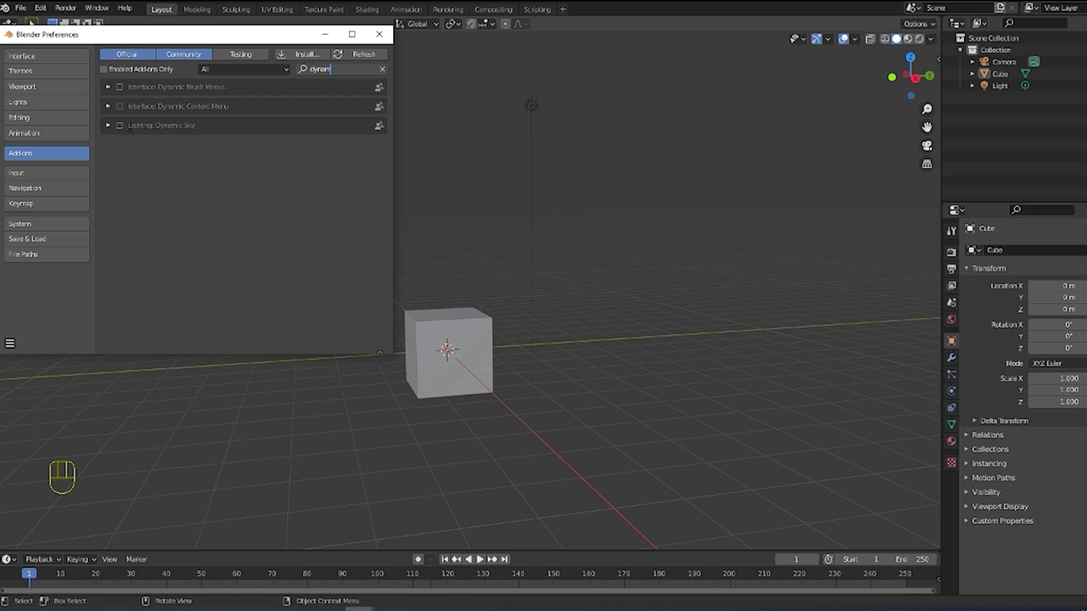
{"action": "type", "text": "am"}
{"action": "key", "text": "Return"}
{"action": "left_click", "coordinate": [120, 125]}
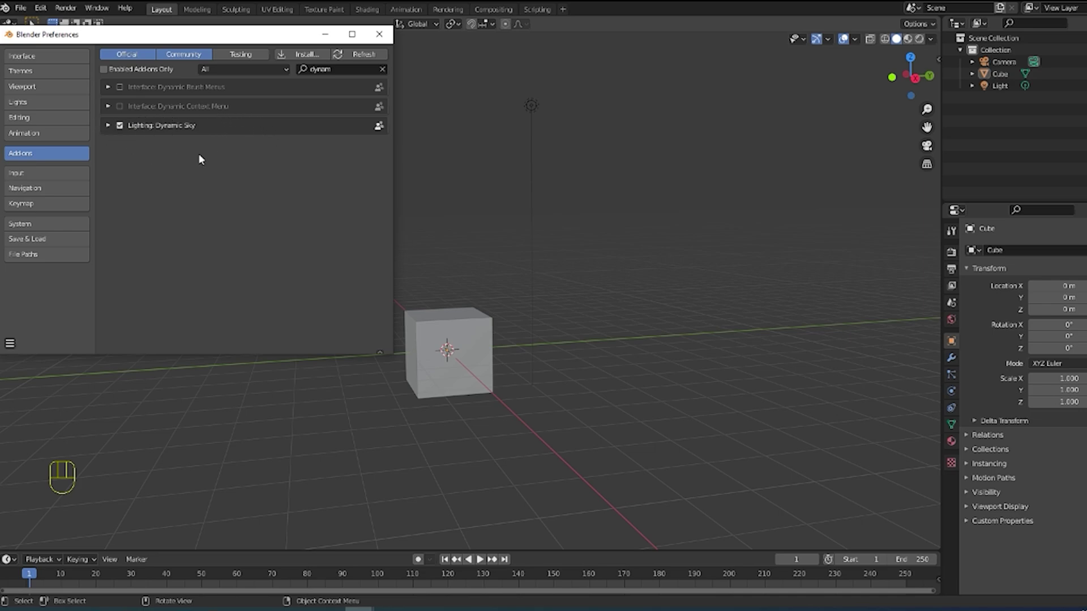
{"action": "left_click", "coordinate": [379, 34]}
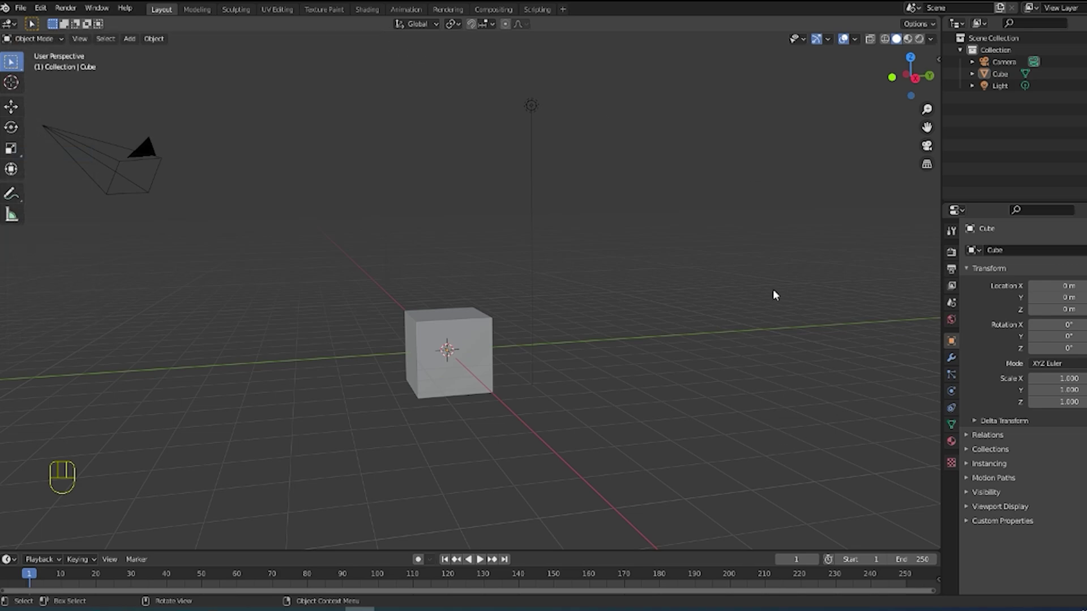
Step: Create a new dynamic sky world with the Dynamic sky add-on
{"action": "key", "text": "n"}
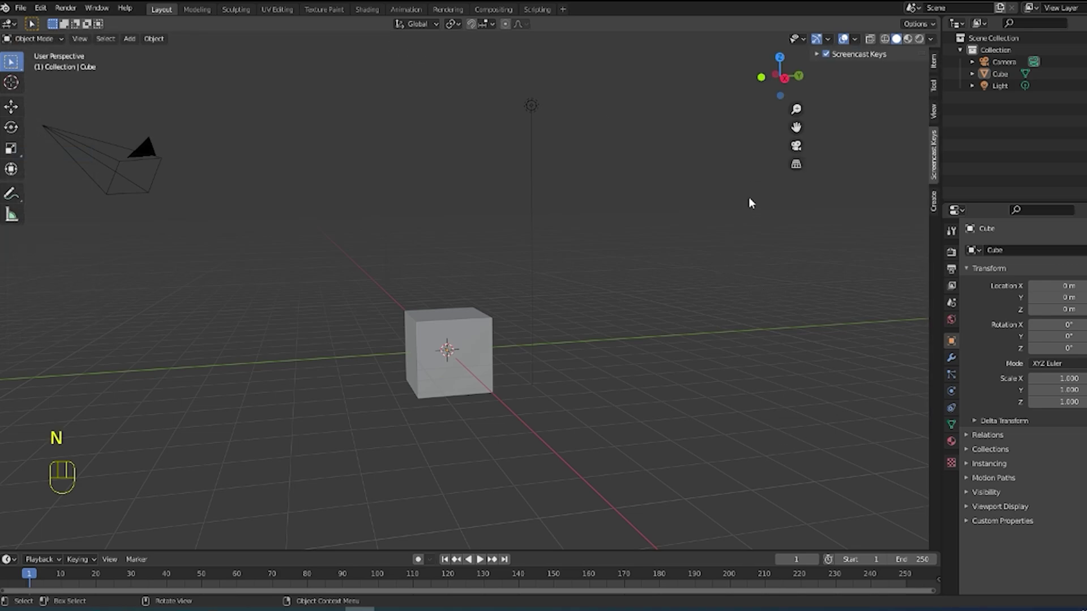
{"action": "left_click", "coordinate": [934, 201]}
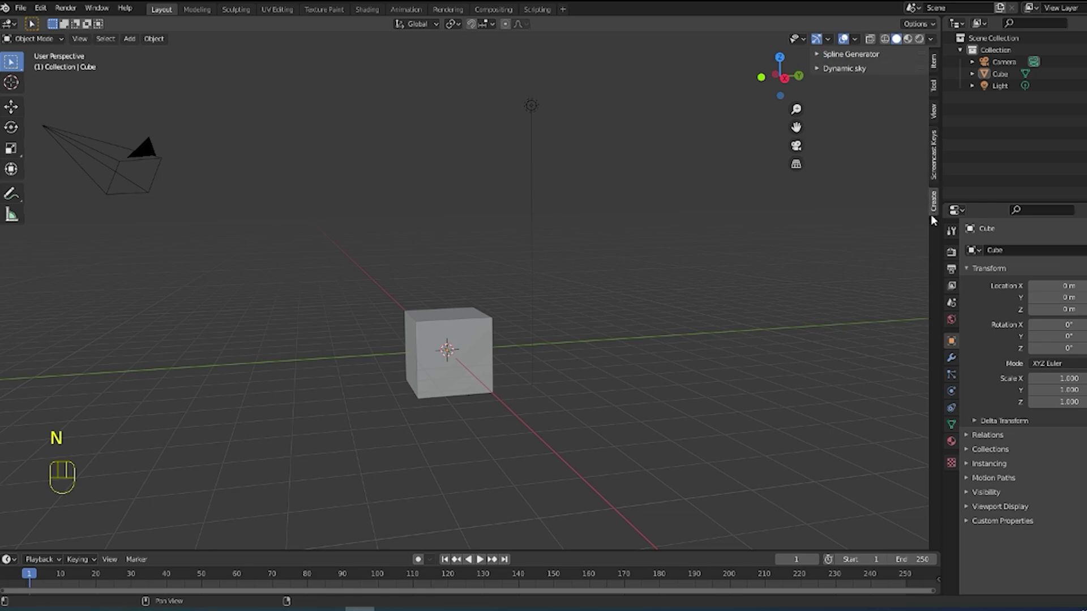
{"action": "left_click", "coordinate": [843, 68]}
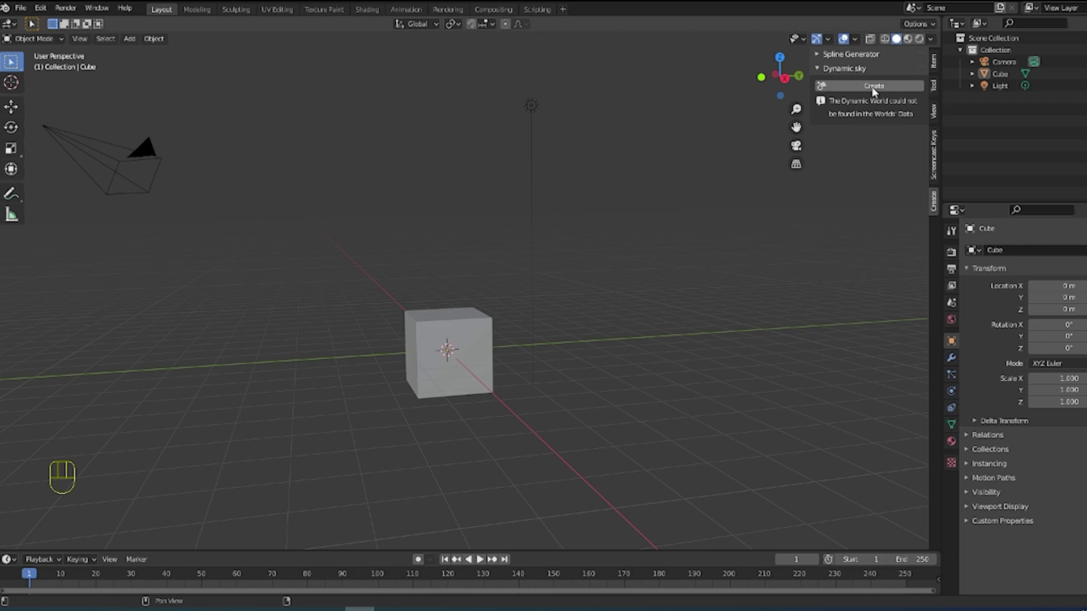
{"action": "left_click", "coordinate": [900, 86]}
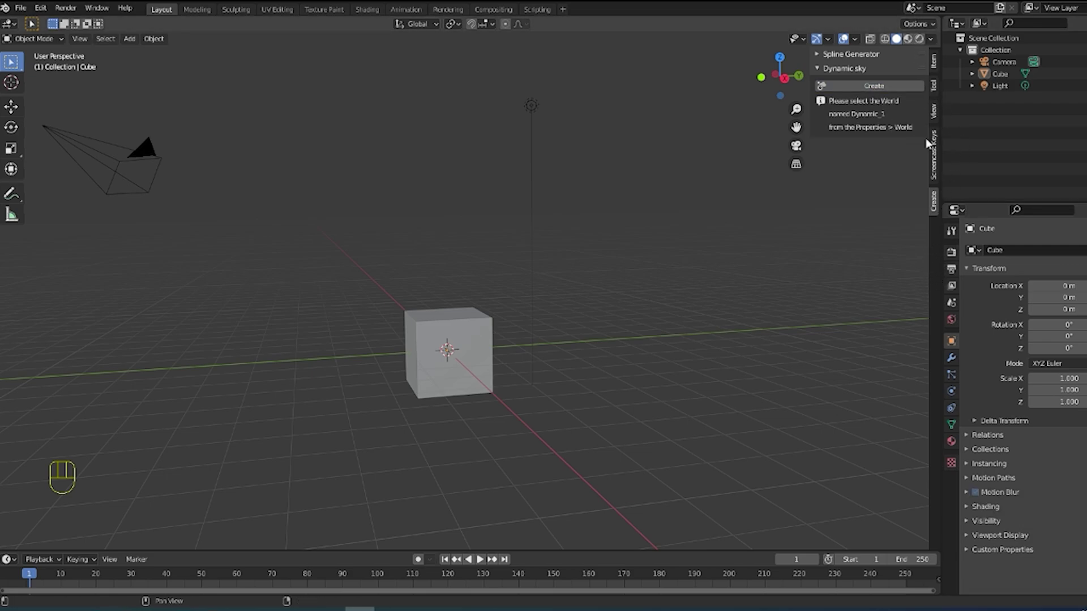
Step: Set the scene's render engine to Eevee
{"action": "left_click", "coordinate": [951, 270]}
{"action": "left_click", "coordinate": [951, 252]}
{"action": "left_click", "coordinate": [1057, 251]}
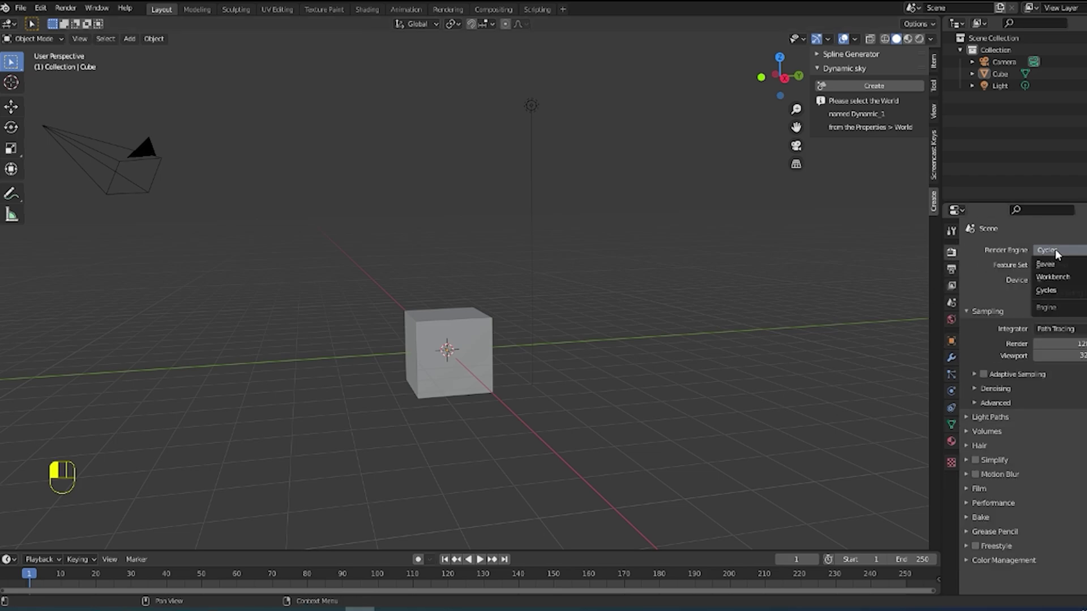
{"action": "left_click", "coordinate": [1063, 265]}
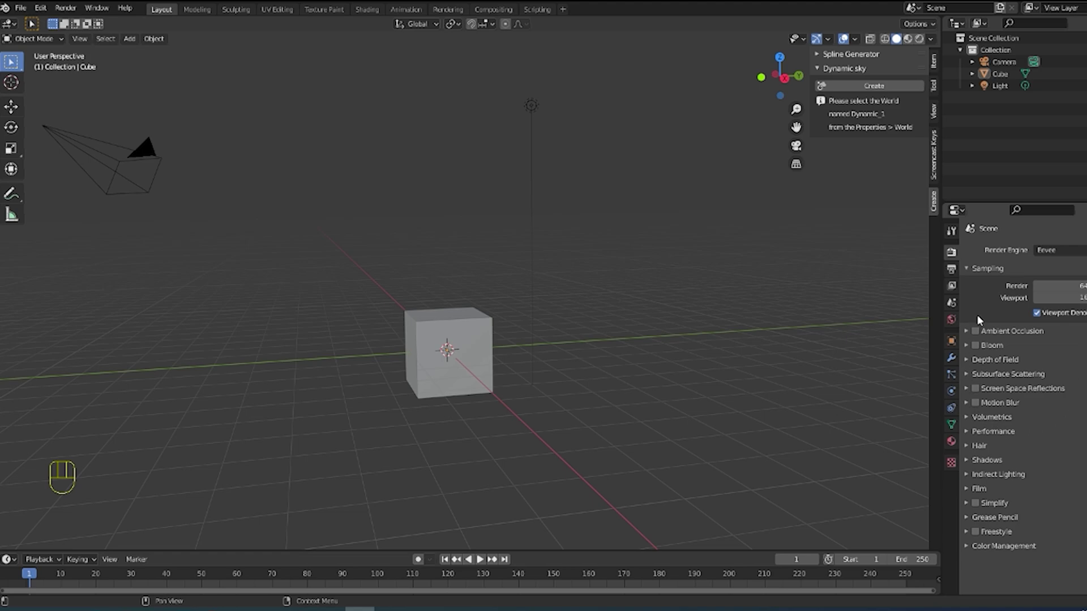
Step: Assign the Dynamic_1 world to the scene
{"action": "left_click", "coordinate": [951, 321]}
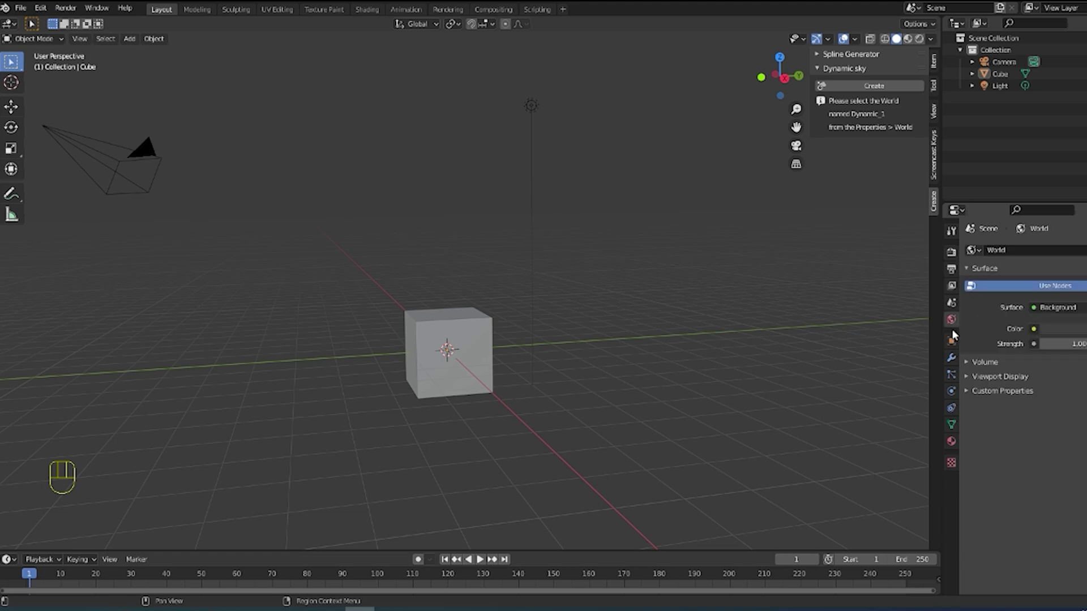
{"action": "left_click", "coordinate": [973, 250]}
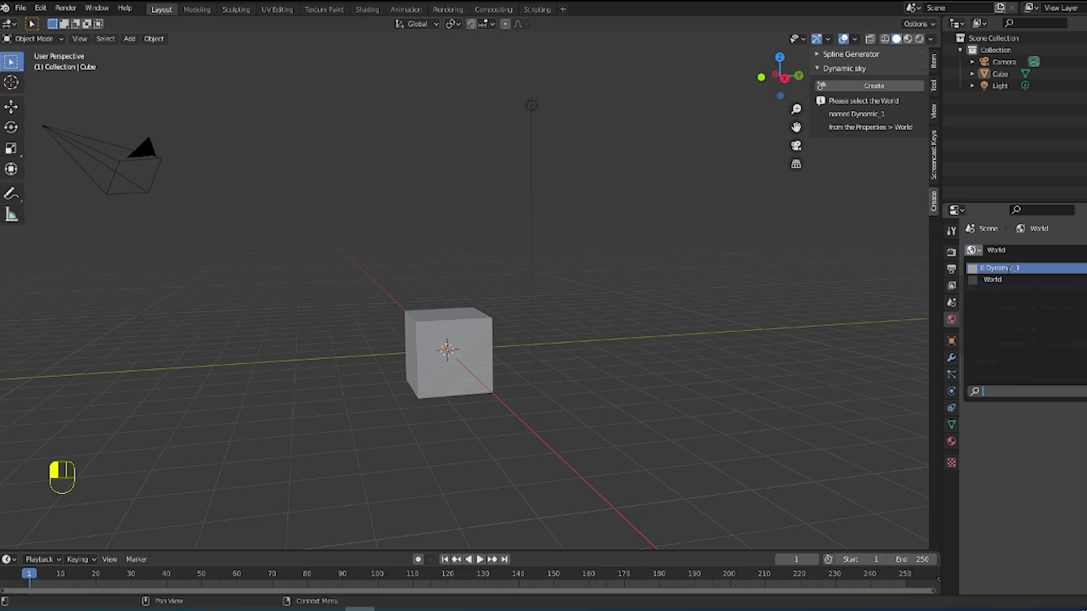
{"action": "left_click", "coordinate": [1011, 268]}
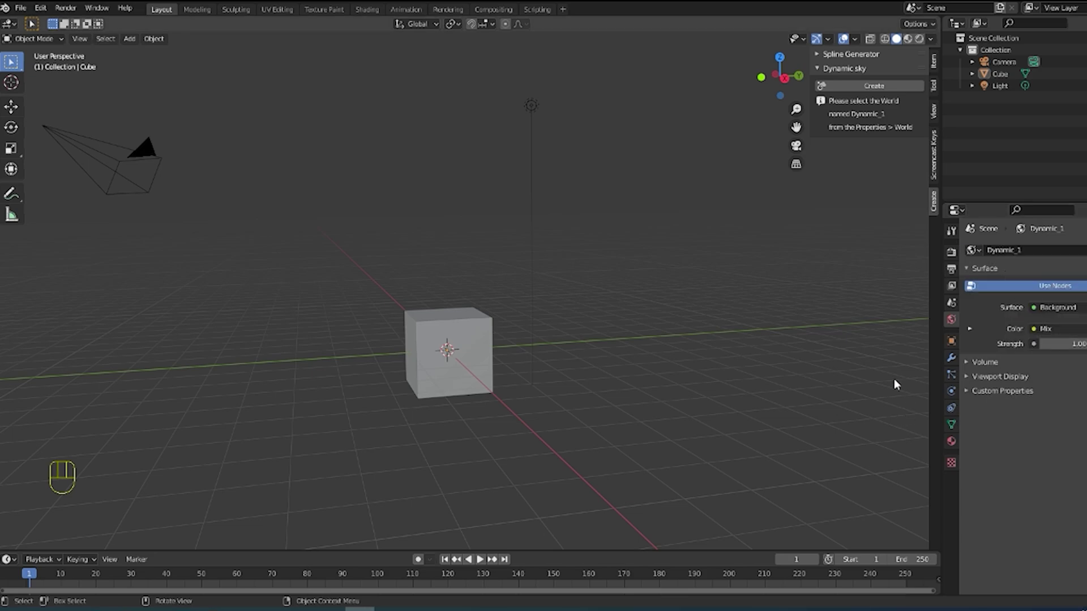
Step: Display the viewport in rendered shading and view the cube against the sky
{"action": "left_click", "coordinate": [919, 38]}
{"action": "middle_click_drag", "start_coordinate": [528, 384], "coordinate": [527, 375]}
{"action": "middle_click_drag", "start_coordinate": [502, 270], "coordinate": [535, 268], "text": "shift"}
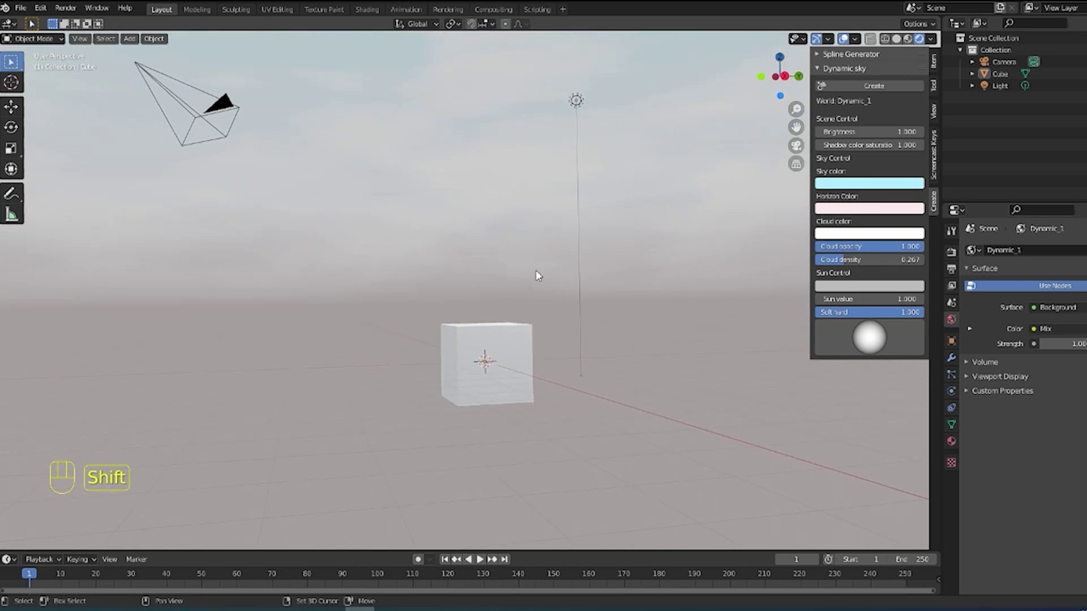
{"action": "scroll", "coordinate": [535, 268], "scroll_direction": "down", "scroll_amount": 5}
{"action": "scroll", "coordinate": [536, 267], "scroll_direction": "up", "scroll_amount": 6}
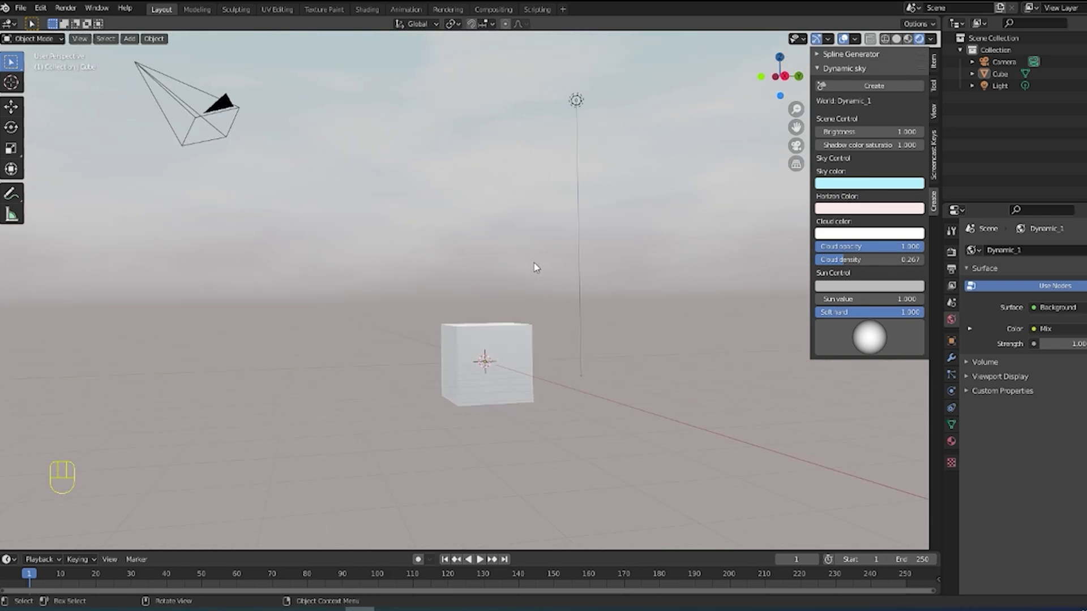
{"action": "middle_click_drag", "start_coordinate": [566, 296], "coordinate": [585, 310], "text": "shift"}
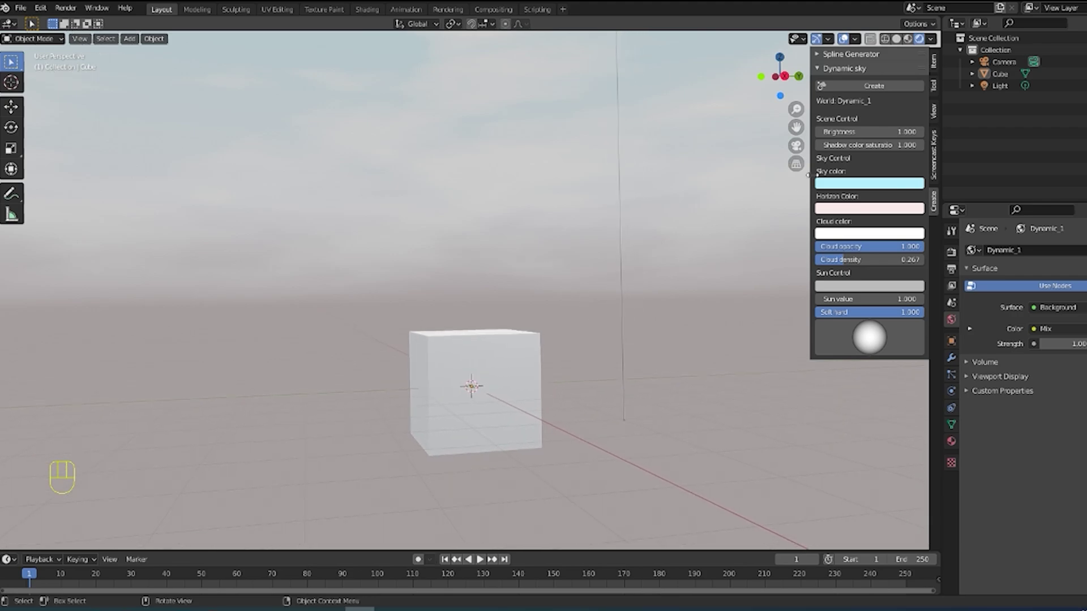
Step: Set the dynamic sky's Sky color to a more saturated light blue
{"action": "left_click", "coordinate": [850, 183]}
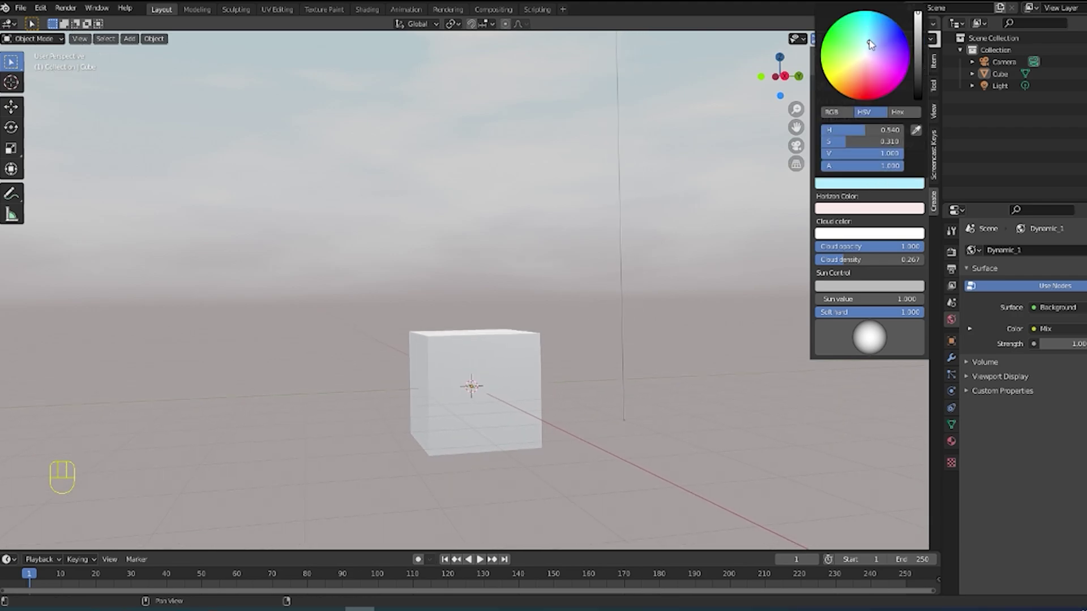
{"action": "left_click_drag", "start_coordinate": [880, 142], "coordinate": [903, 141]}
{"action": "scroll", "coordinate": [537, 261], "scroll_direction": "up", "scroll_amount": 4}
{"action": "scroll", "coordinate": [537, 249], "scroll_direction": "down", "scroll_amount": 6}
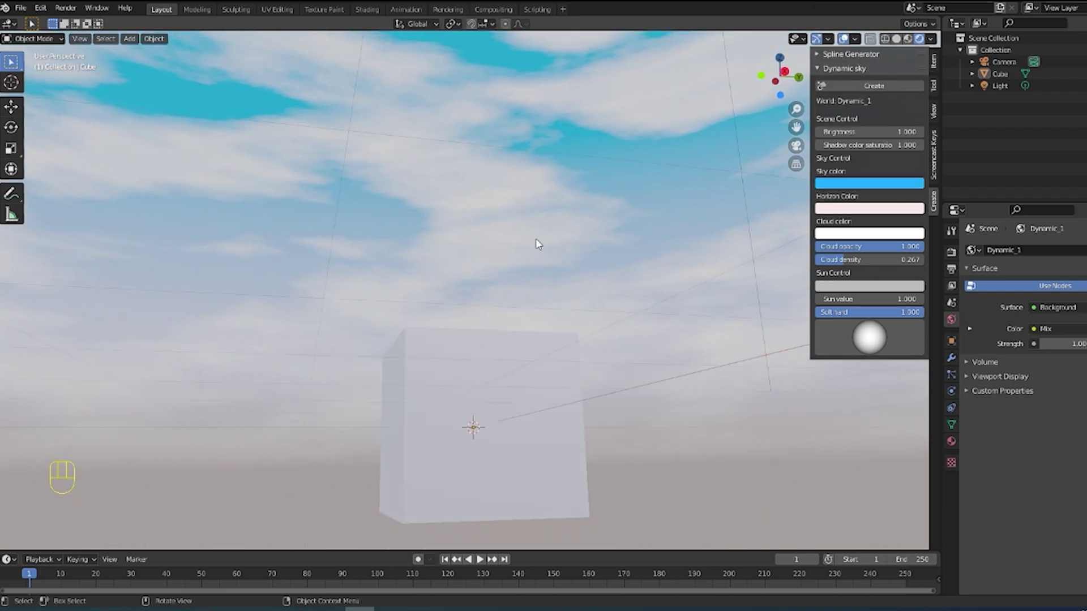
{"action": "middle_click_drag", "start_coordinate": [537, 242], "coordinate": [451, 229]}
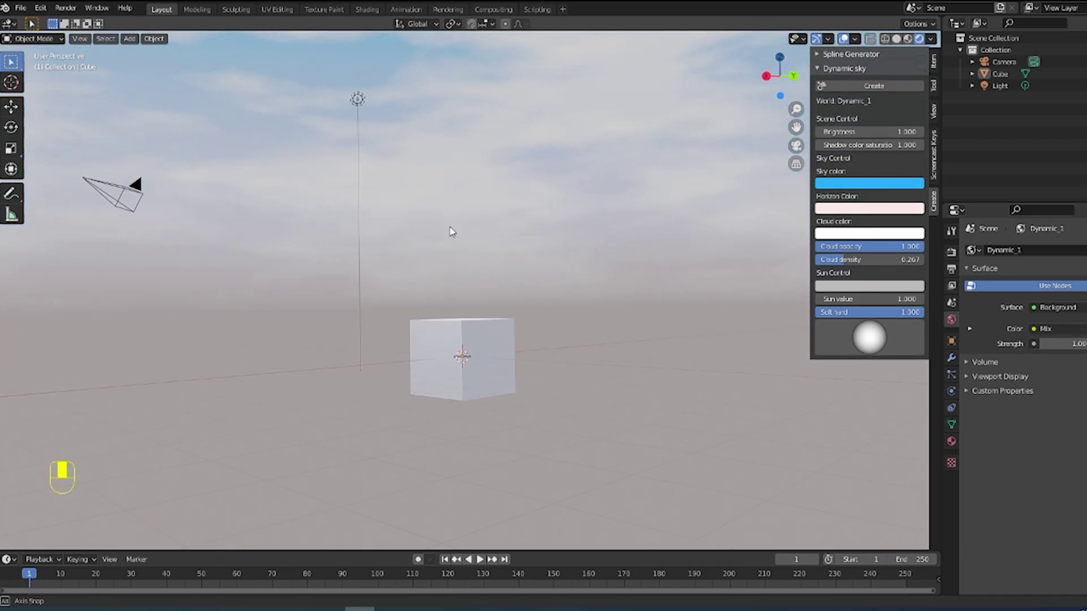
Step: Change the dynamic sky's Horizon Color to pink, with hue 0.926 and saturation 0.417
{"action": "left_click", "coordinate": [863, 209]}
{"action": "mouse_move", "coordinate": [878, 80]}
{"action": "left_mouse_down"}
{"action": "mouse_move", "coordinate": [884, 63]}
{"action": "mouse_move", "coordinate": [890, 85]}
{"action": "mouse_move", "coordinate": [865, 96]}
{"action": "mouse_move", "coordinate": [864, 117]}
{"action": "mouse_move", "coordinate": [873, 98]}
{"action": "left_mouse_up"}
{"action": "middle_click_drag", "start_coordinate": [781, 151], "coordinate": [736, 237]}
Step: Change the dynamic sky's Horizon Color to a light sky blue
{"action": "left_click", "coordinate": [865, 210]}
{"action": "left_click", "coordinate": [879, 210]}
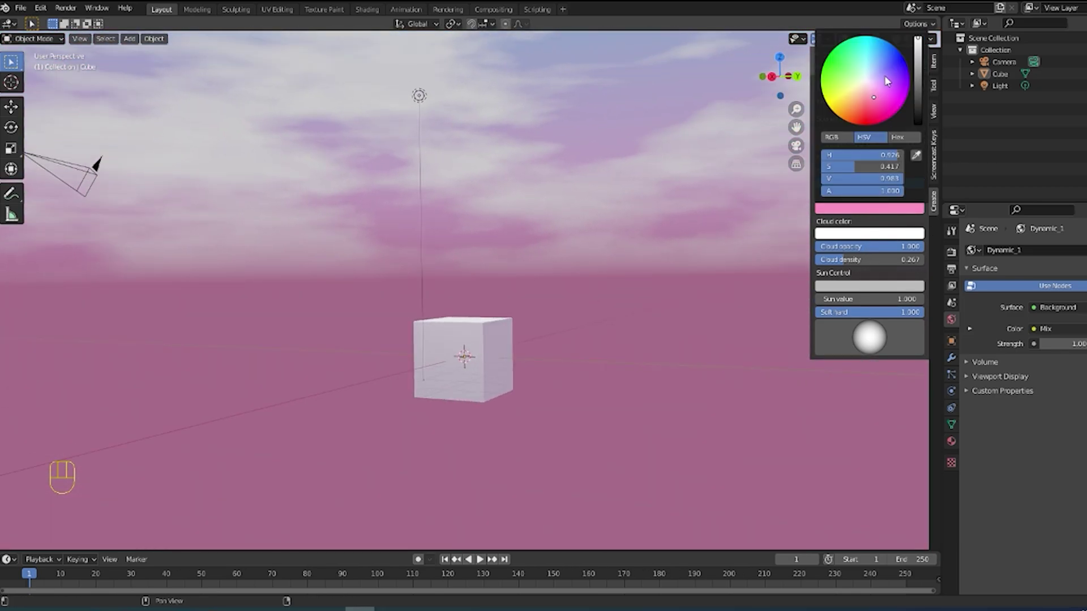
{"action": "left_click", "coordinate": [874, 44]}
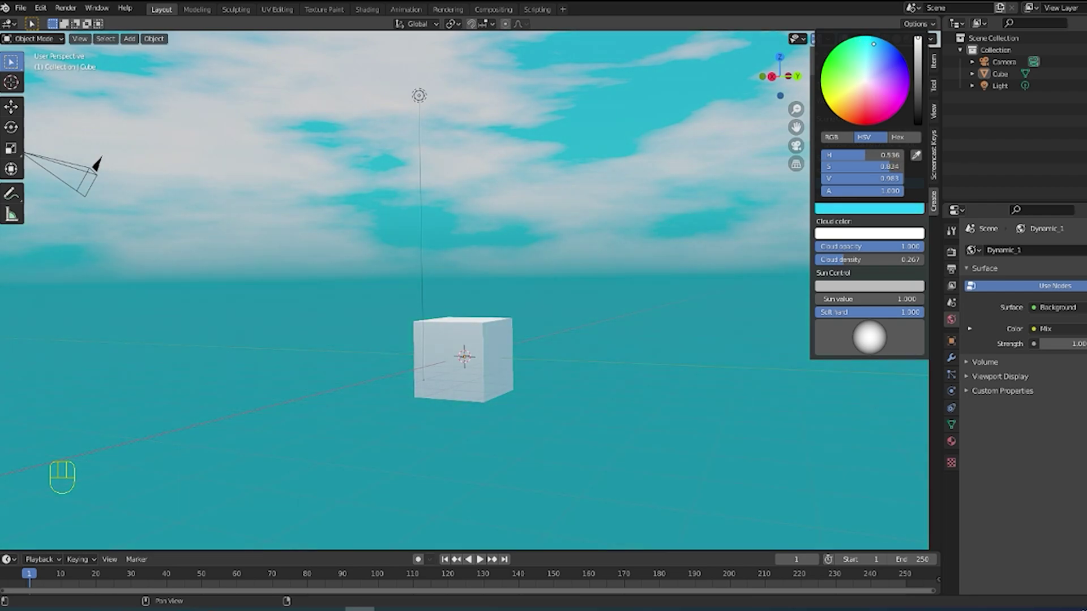
{"action": "left_click", "coordinate": [875, 55]}
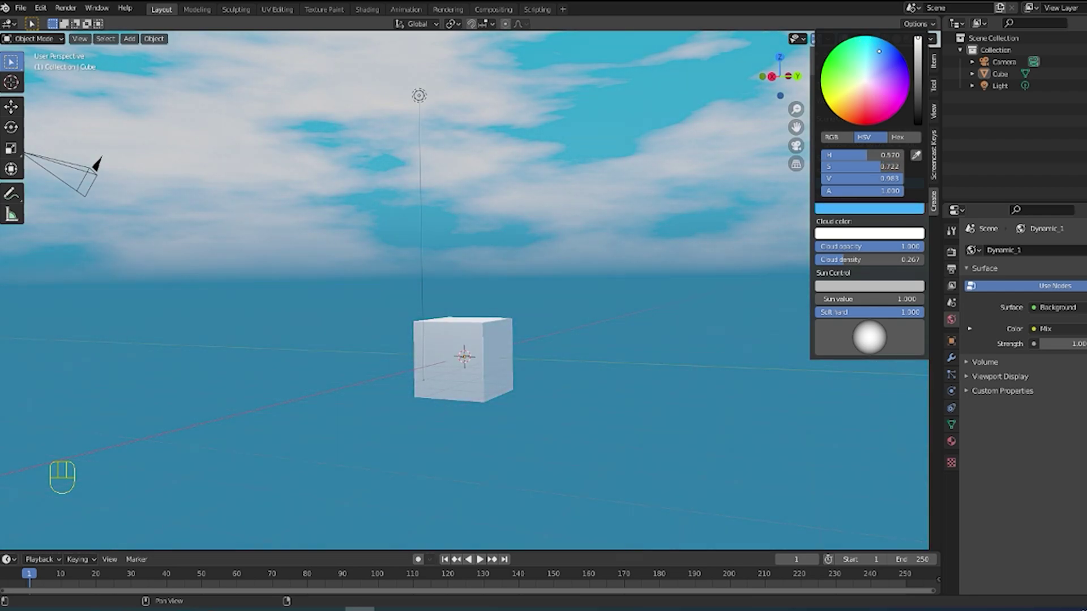
Step: Set the dynamic sky's Sky color to a fully saturated deep blue
{"action": "left_click", "coordinate": [879, 185]}
{"action": "left_click_drag", "start_coordinate": [893, 57], "coordinate": [902, 30]}
{"action": "middle_click_drag", "start_coordinate": [797, 142], "coordinate": [521, 328]}
{"action": "scroll", "coordinate": [524, 322], "scroll_direction": "down", "scroll_amount": 4}
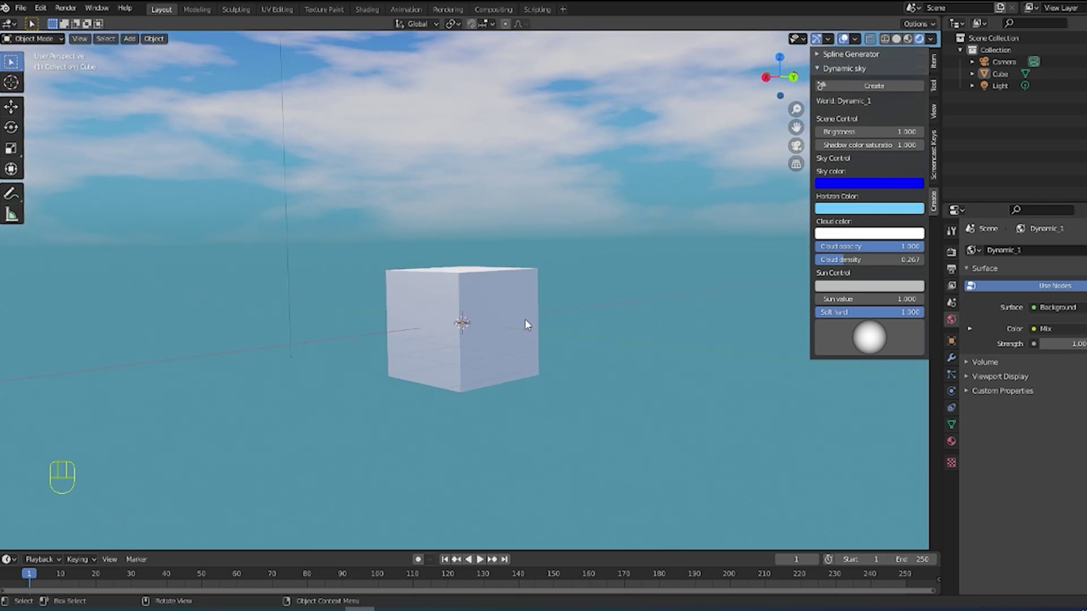
Step: Try a pale cyan tint for the Cloud color and return it to white
{"action": "left_click", "coordinate": [864, 235]}
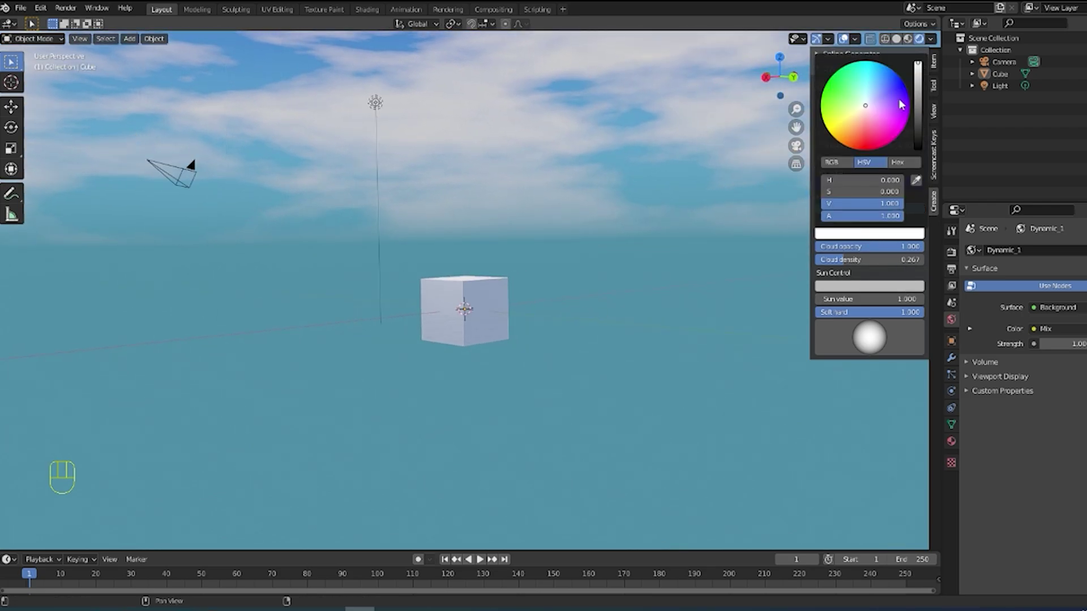
{"action": "middle_click_drag", "start_coordinate": [558, 273], "coordinate": [560, 300]}
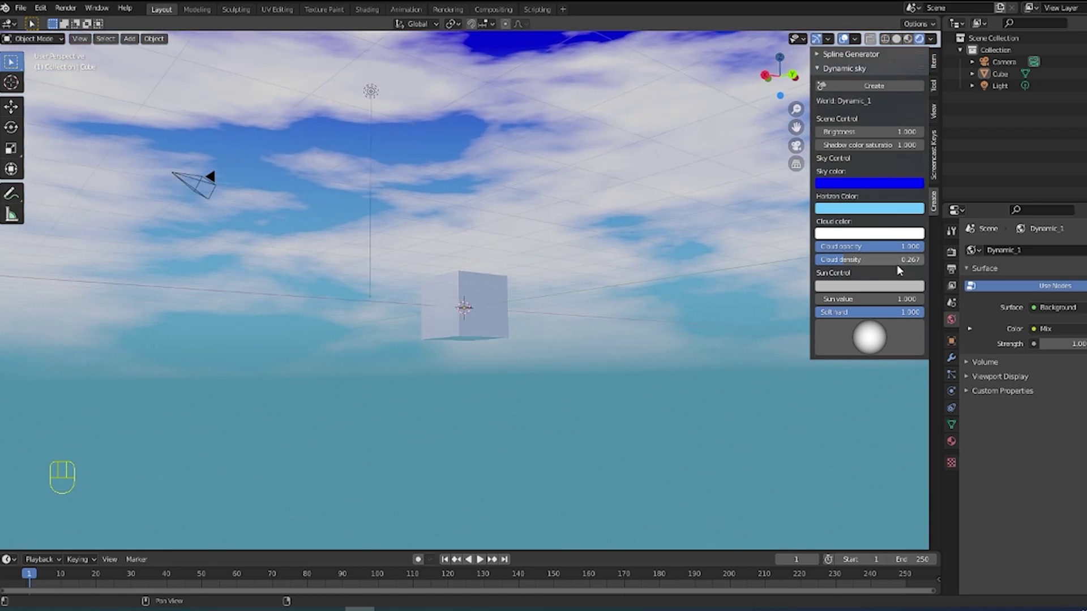
{"action": "left_click", "coordinate": [845, 234]}
{"action": "mouse_move", "coordinate": [853, 83]}
{"action": "left_mouse_down"}
{"action": "mouse_move", "coordinate": [838, 78]}
{"action": "mouse_move", "coordinate": [841, 122]}
{"action": "mouse_move", "coordinate": [882, 106]}
{"action": "mouse_move", "coordinate": [867, 104]}
{"action": "left_mouse_up"}
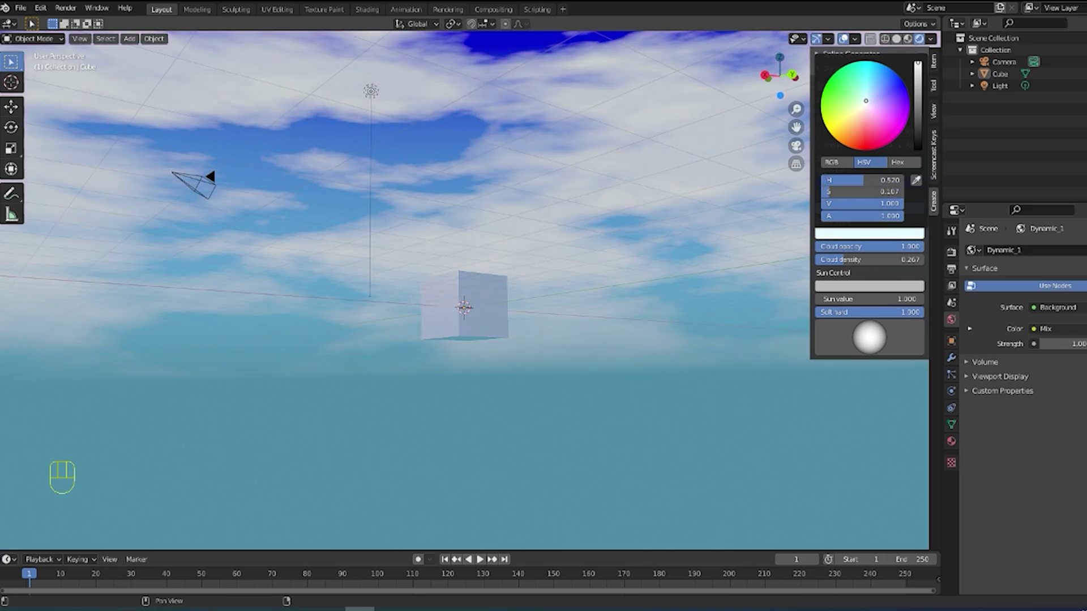
{"action": "left_click_drag", "start_coordinate": [866, 106], "coordinate": [865, 105]}
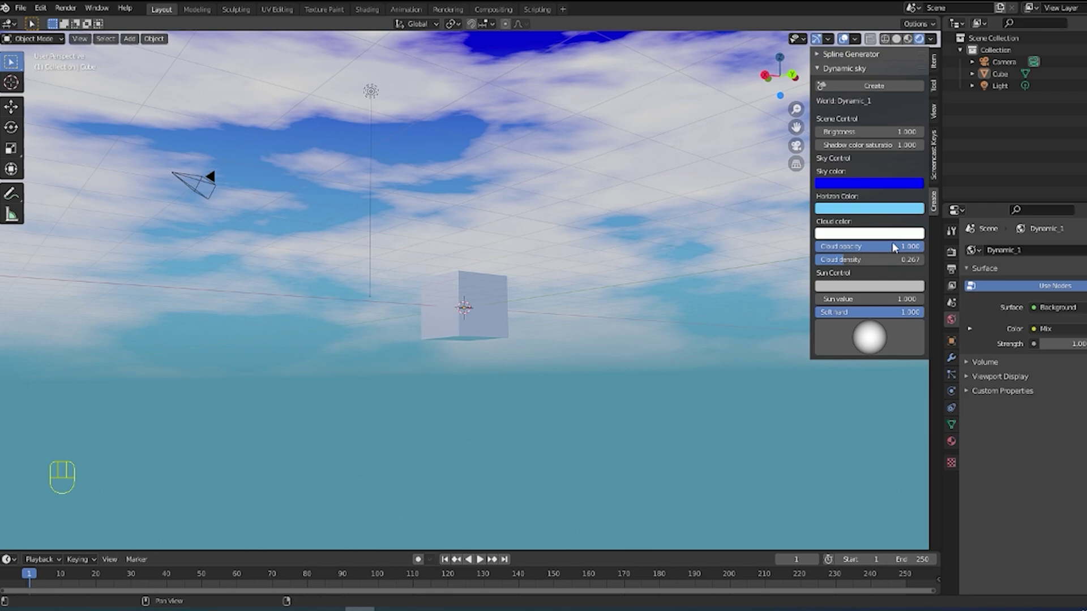
Step: Try a lower Cloud opacity on the dynamic sky and restore it to 1.000
{"action": "left_click_drag", "start_coordinate": [906, 247], "coordinate": [853, 247]}
{"action": "middle_click_drag", "start_coordinate": [517, 274], "coordinate": [447, 264]}
{"action": "left_click_drag", "start_coordinate": [853, 247], "coordinate": [918, 247]}
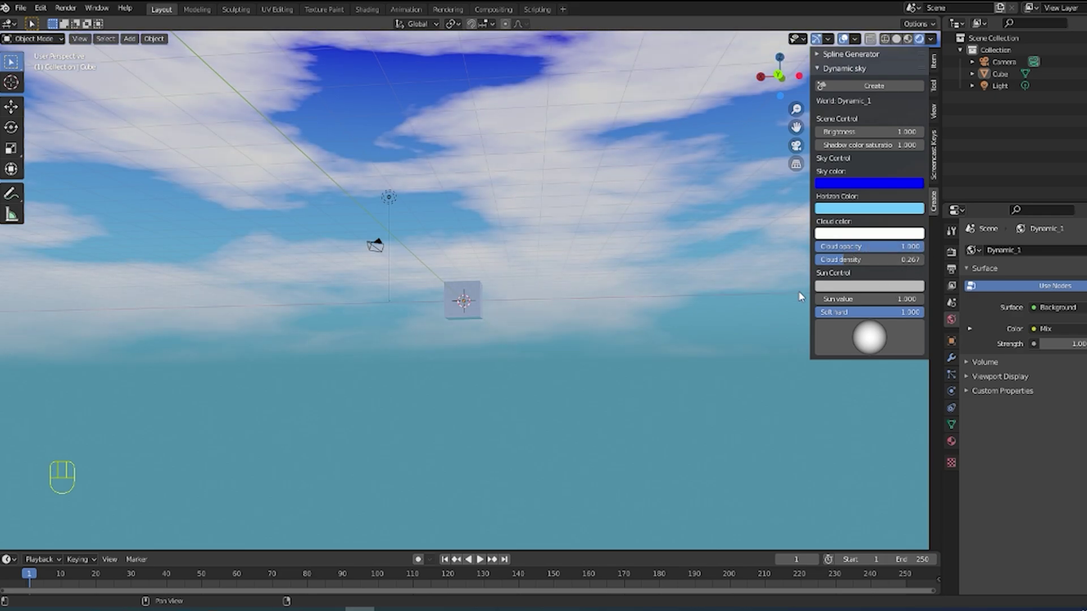
Step: Raise the dynamic sky's Cloud density to 0.468 and view the clouds around the cube
{"action": "mouse_move", "coordinate": [839, 261]}
{"action": "left_mouse_down"}
{"action": "mouse_move", "coordinate": [920, 259]}
{"action": "mouse_move", "coordinate": [820, 260]}
{"action": "mouse_move", "coordinate": [858, 260]}
{"action": "left_mouse_up"}
{"action": "middle_click_drag", "start_coordinate": [464, 153], "coordinate": [375, 221]}
{"action": "scroll", "coordinate": [452, 244], "scroll_direction": "up", "scroll_amount": 8}
{"action": "middle_click_drag", "start_coordinate": [530, 269], "coordinate": [496, 283]}
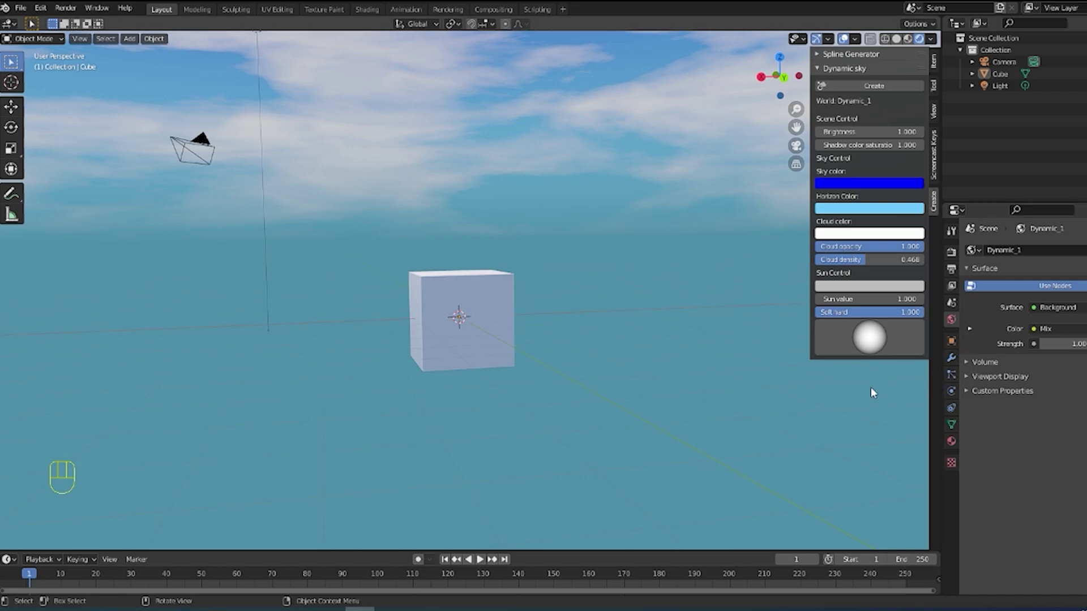
{"action": "mouse_move", "coordinate": [588, 350]}
{"action": "middle_mouse_down"}
{"action": "mouse_move", "coordinate": [585, 322]}
{"action": "mouse_move", "coordinate": [575, 339]}
{"action": "middle_mouse_up"}
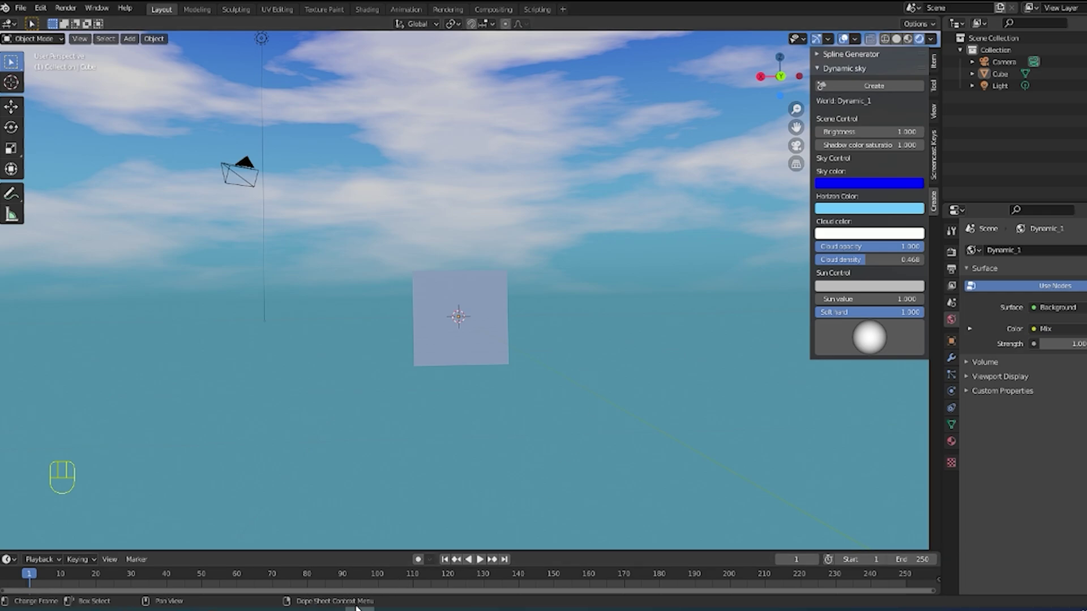
Step: Delete the scene's original camera and undo the extra deletion of the light
{"action": "left_click", "coordinate": [183, 113]}
{"action": "key", "text": "Delete"}
{"action": "key", "text": "Delete"}
{"action": "key", "text": "ctrl+z"}
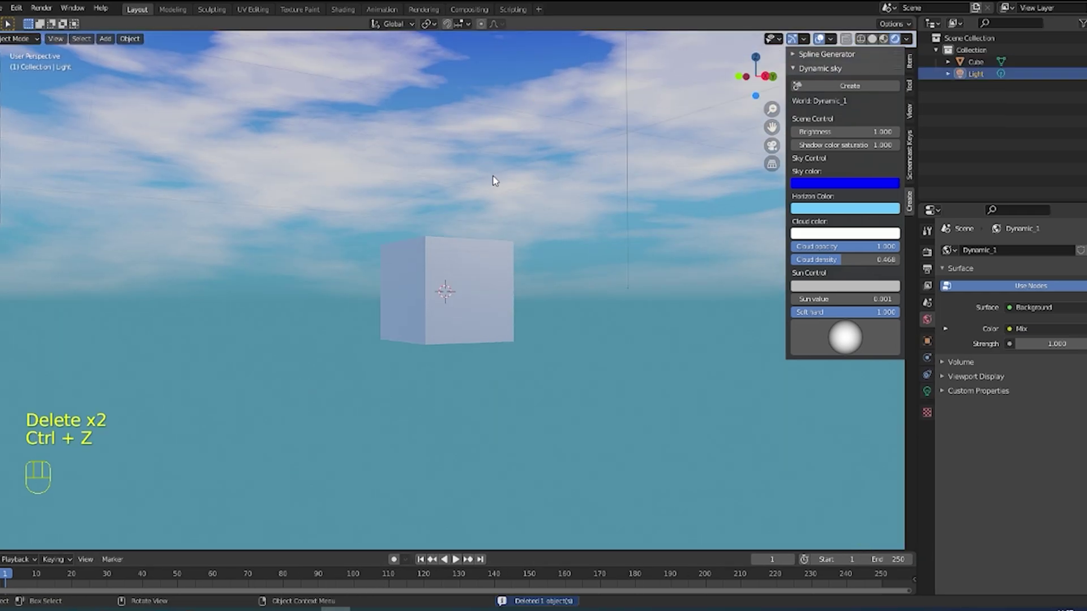
Step: Add a new camera, move it diagonally away from the cube in the top view, and look through it
{"action": "key", "text": "shift+a"}
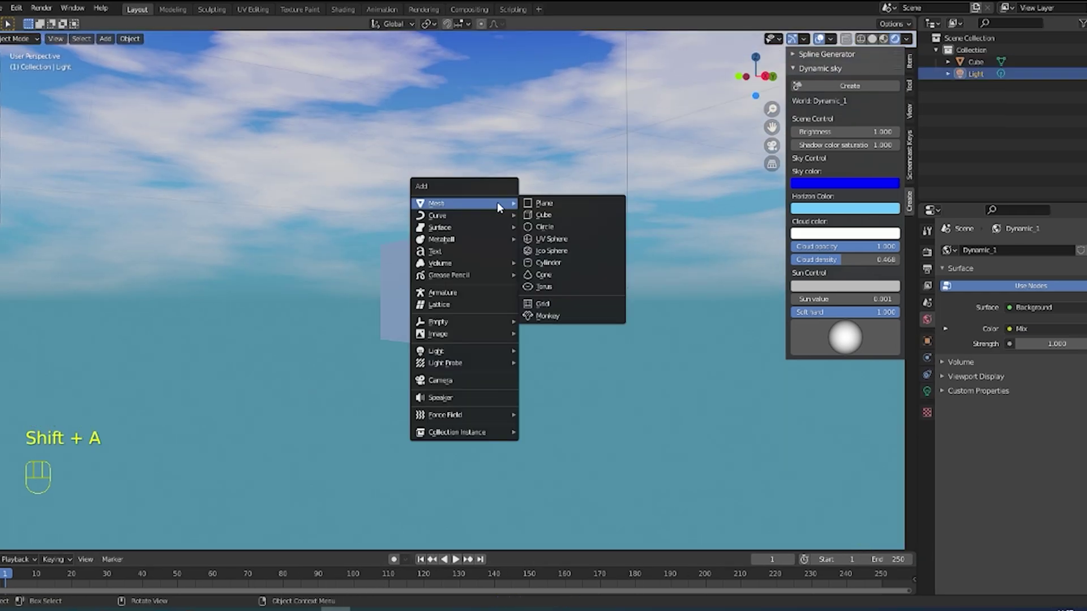
{"action": "left_click", "coordinate": [474, 381]}
{"action": "middle_click_drag", "start_coordinate": [487, 379], "coordinate": [456, 407]}
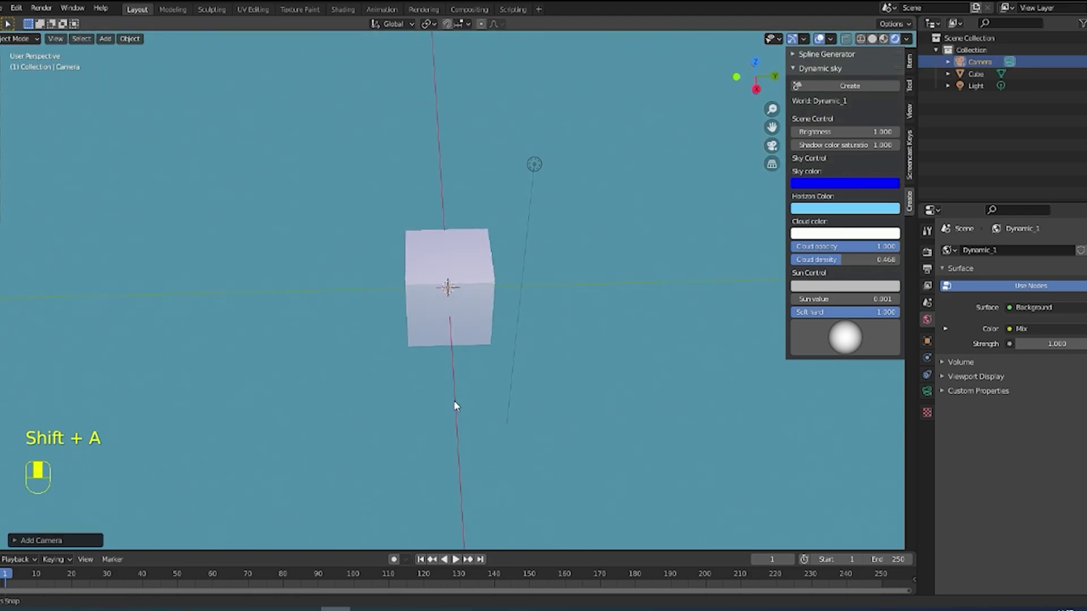
{"action": "middle_click_drag", "start_coordinate": [478, 264], "coordinate": [447, 288]}
{"action": "key", "text": "KP_7"}
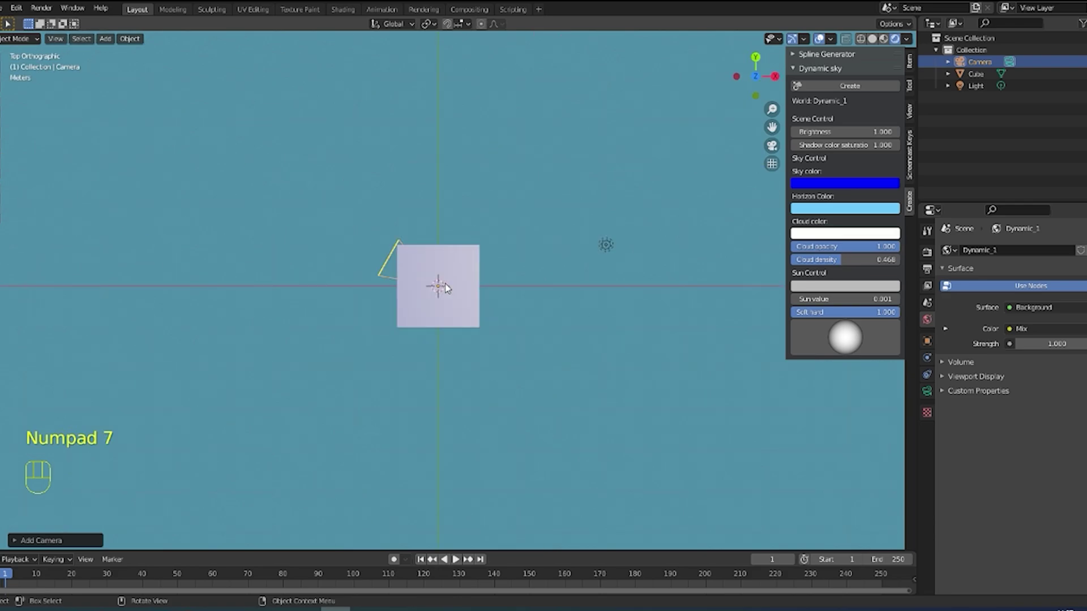
{"action": "key", "text": "g"}
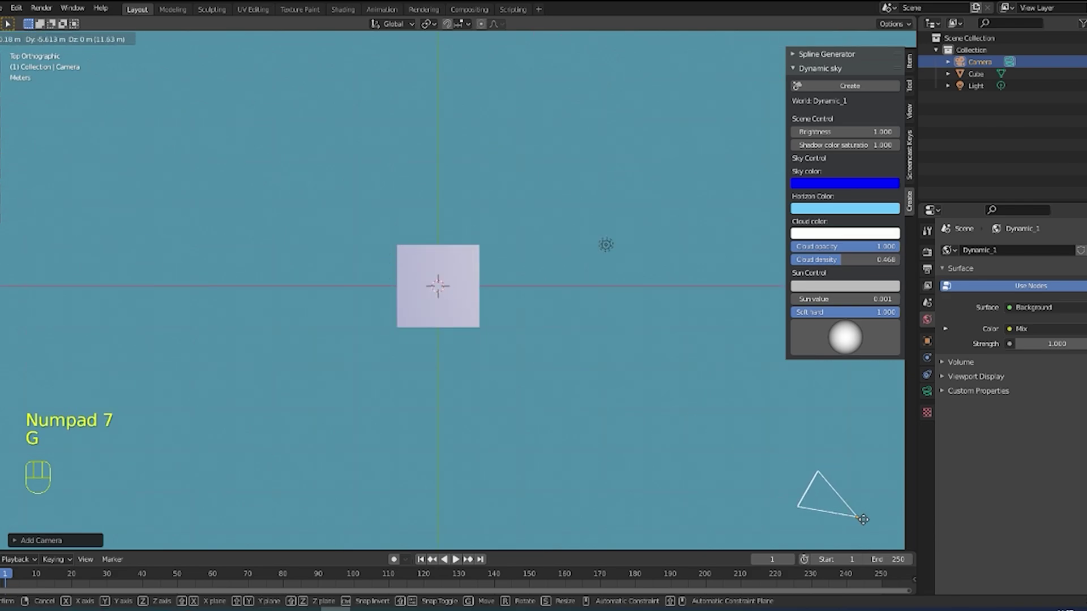
{"action": "left_click", "coordinate": [898, 536]}
{"action": "key", "text": "KP_0"}
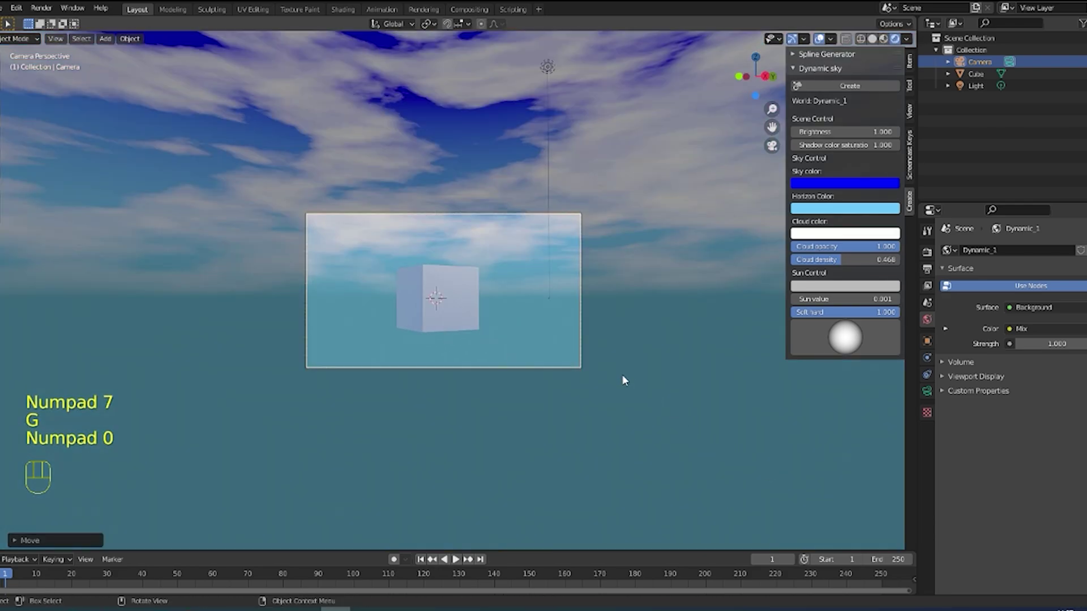
Step: Try raising the camera along the global Z axis and undo the vertical move
{"action": "key", "text": "g"}
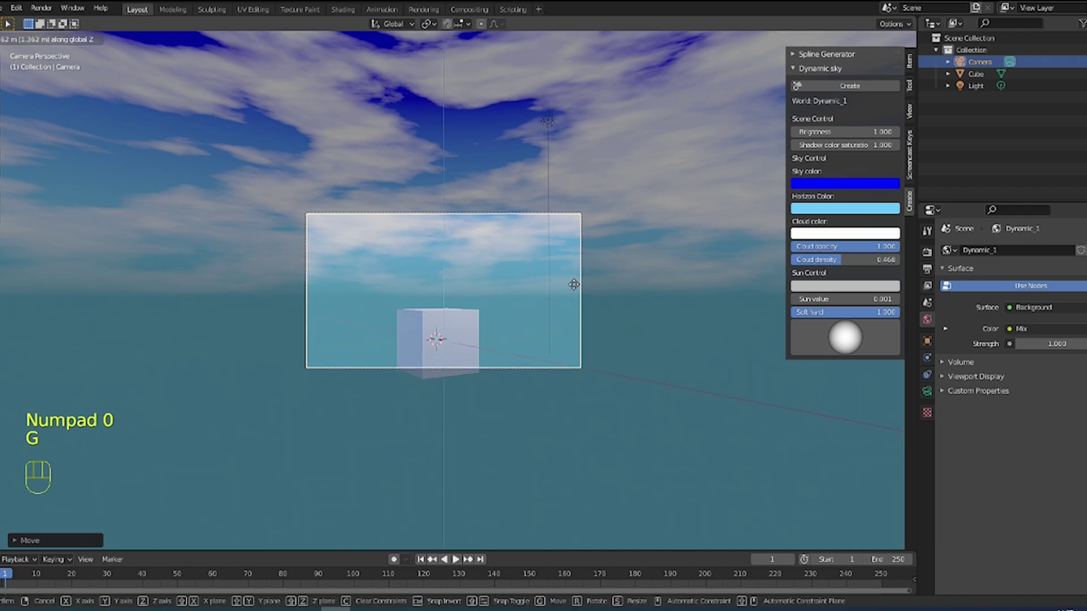
{"action": "left_click", "coordinate": [574, 313]}
{"action": "key", "text": "ctrl+z"}
{"action": "key", "text": "ctrl+z"}
{"action": "middle_click_drag", "start_coordinate": [563, 238], "coordinate": [495, 340]}
{"action": "key", "text": "ctrl+z"}
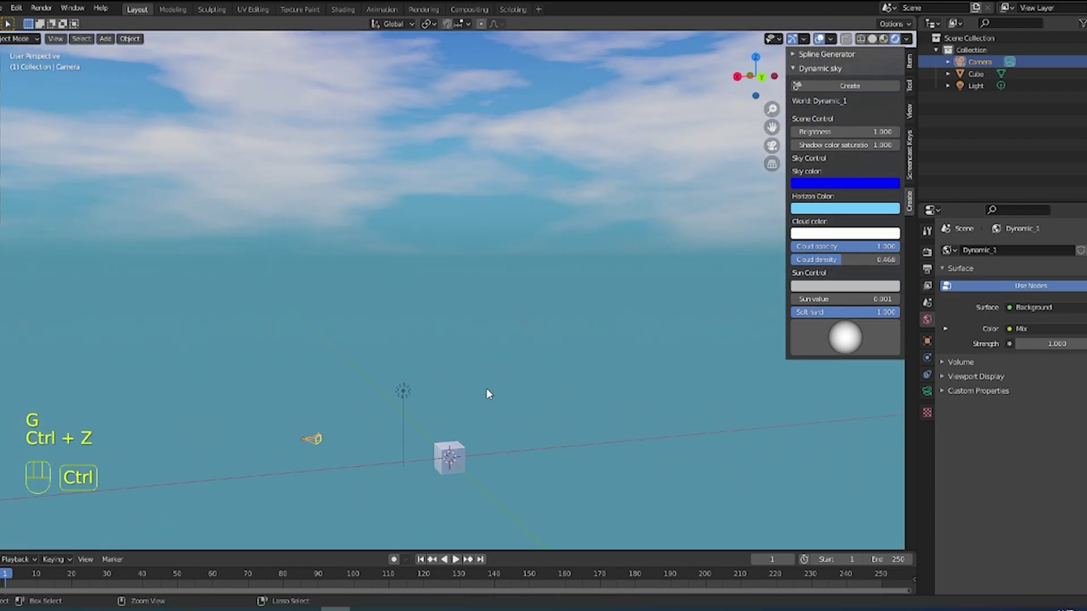
Step: Move the camera diagonally farther from the cube in the top view and inspect its placement beneath the sky
{"action": "key", "text": "KP_7"}
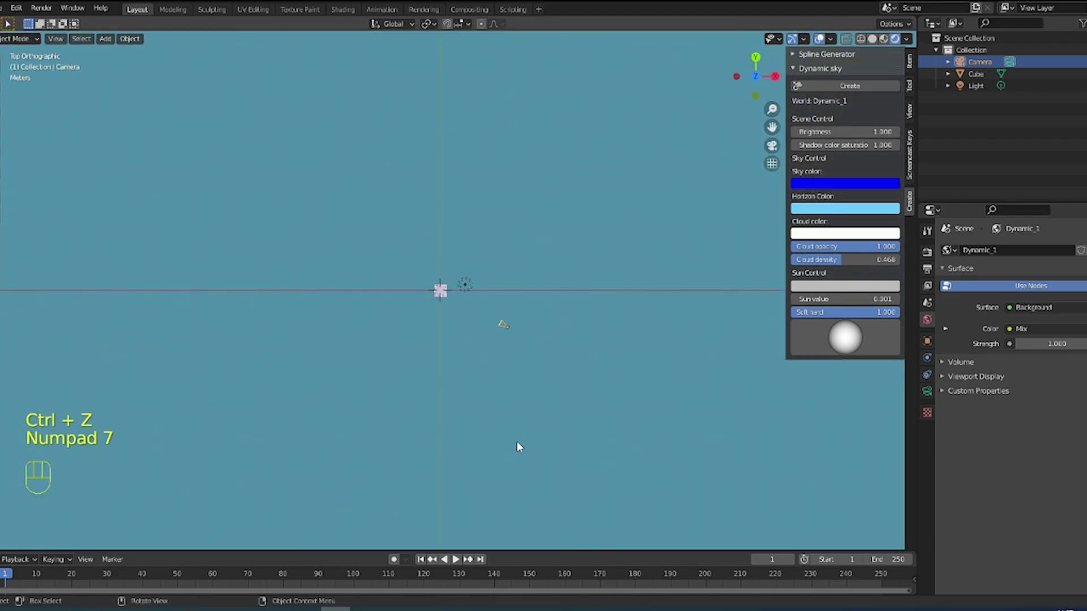
{"action": "key", "text": "g"}
{"action": "left_click", "coordinate": [661, 497]}
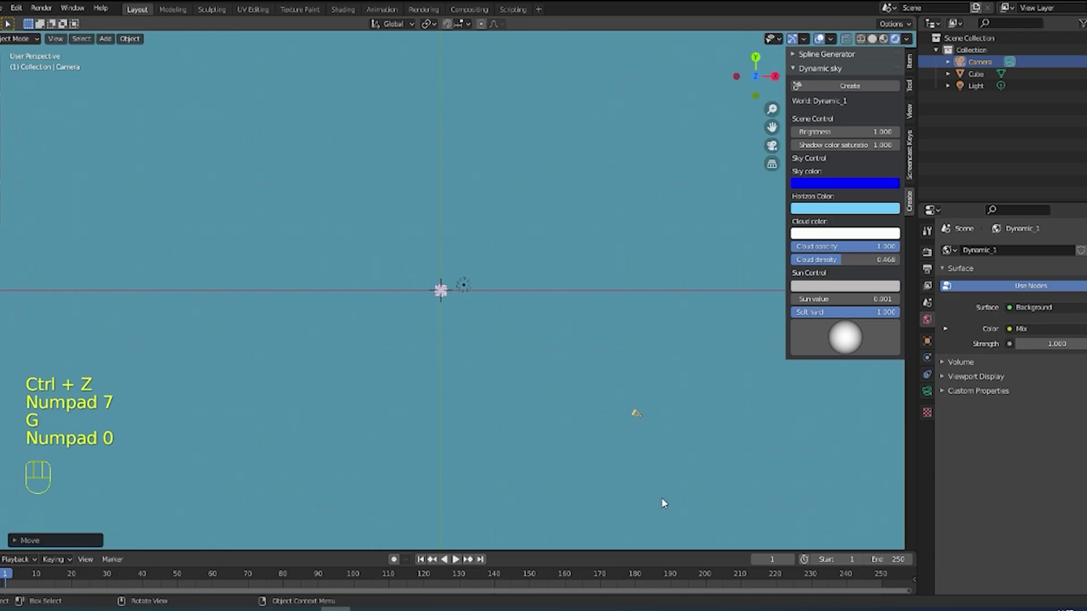
{"action": "key", "text": "KP_0"}
{"action": "scroll", "coordinate": [525, 342], "scroll_direction": "up", "scroll_amount": 5}
{"action": "middle_click_drag", "start_coordinate": [536, 359], "coordinate": [473, 366]}
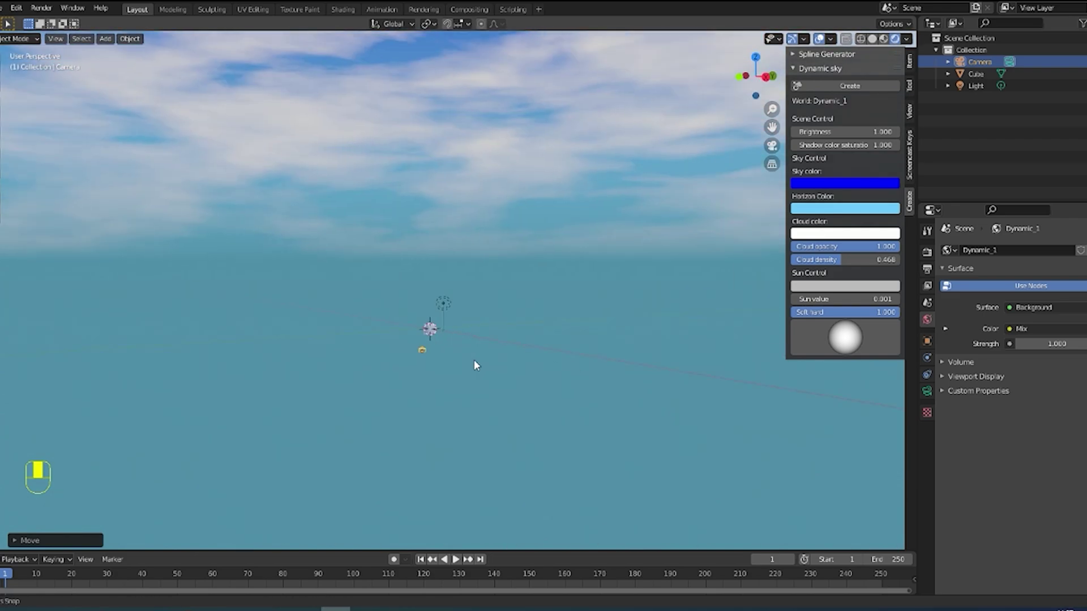